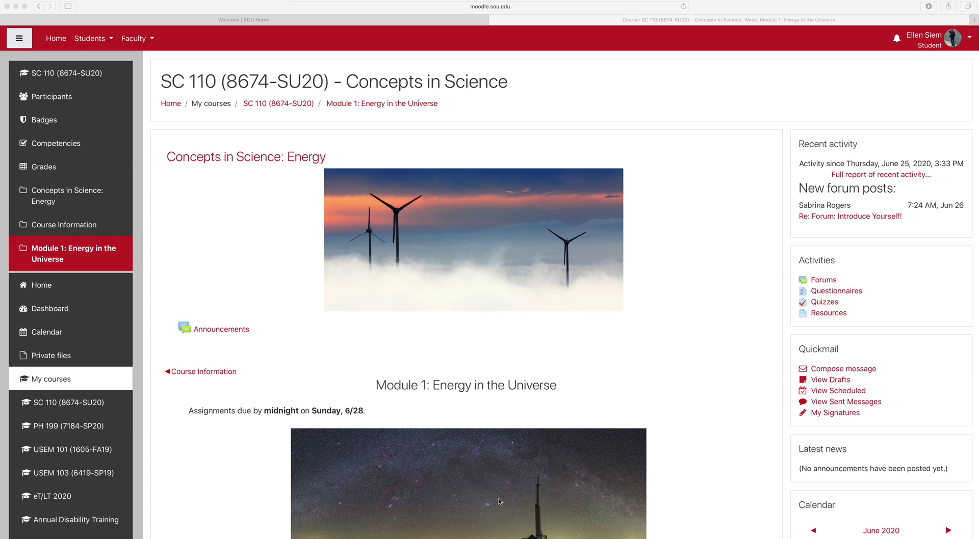
- Open the 'Post your Introduction here! (10 pts)' forum from the course page
scroll(451, 464, down, 3)
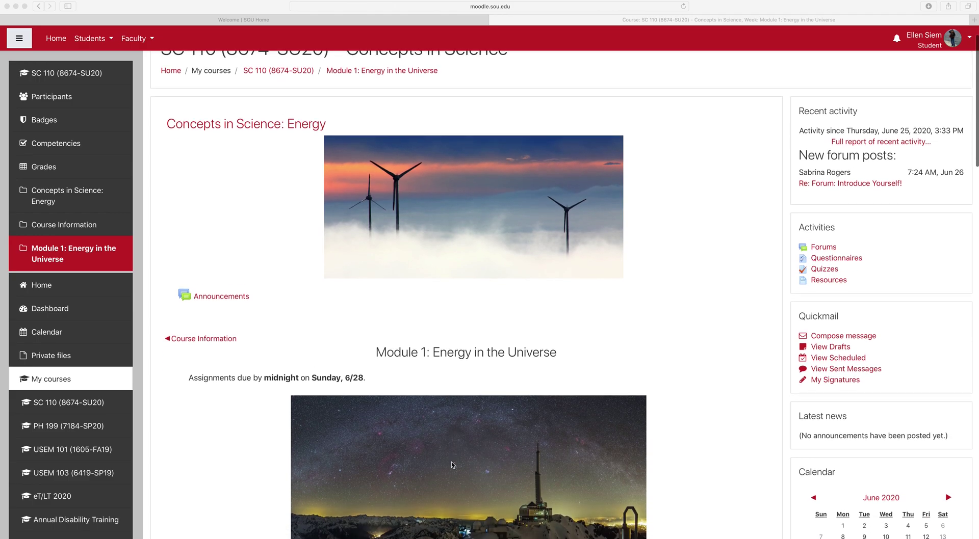
scroll(451, 463, down, 7)
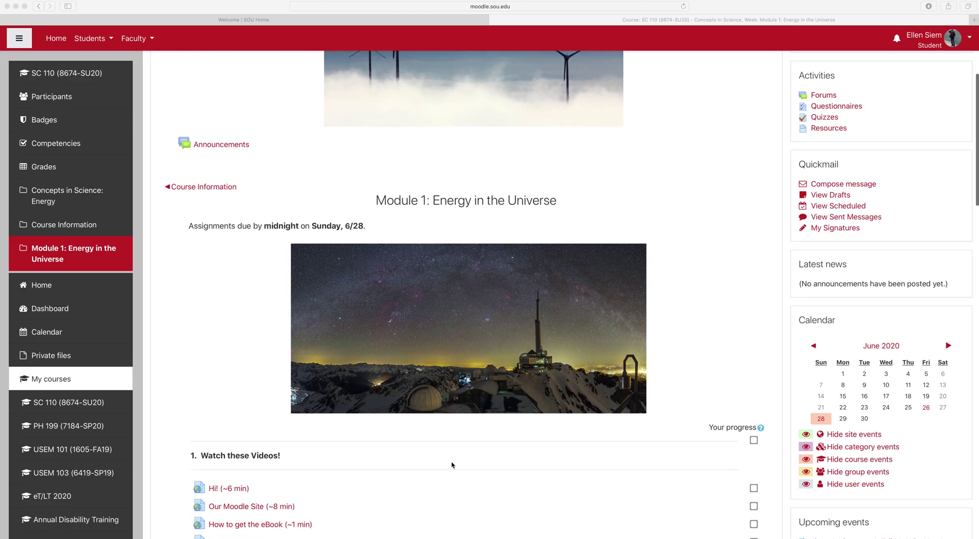
scroll(452, 465, down, 12)
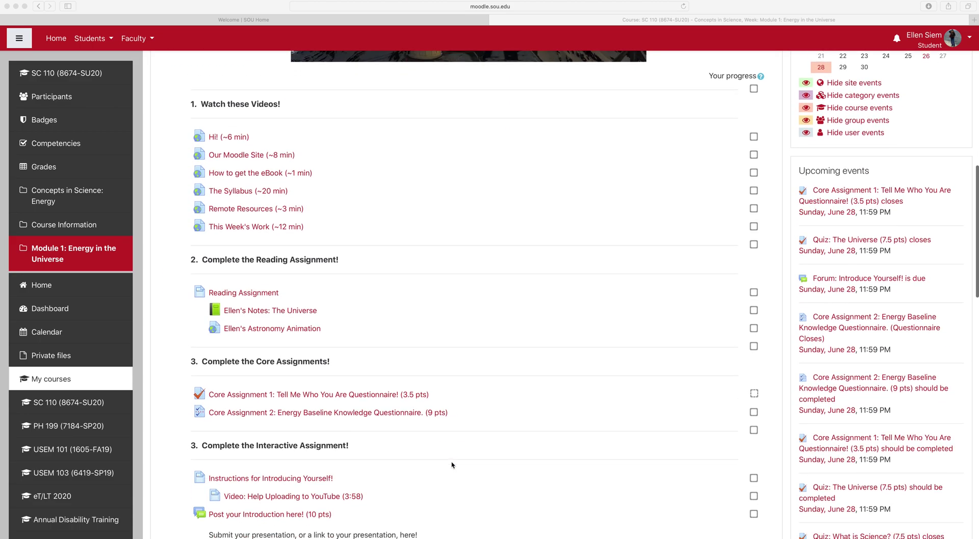
scroll(451, 465, down, 5)
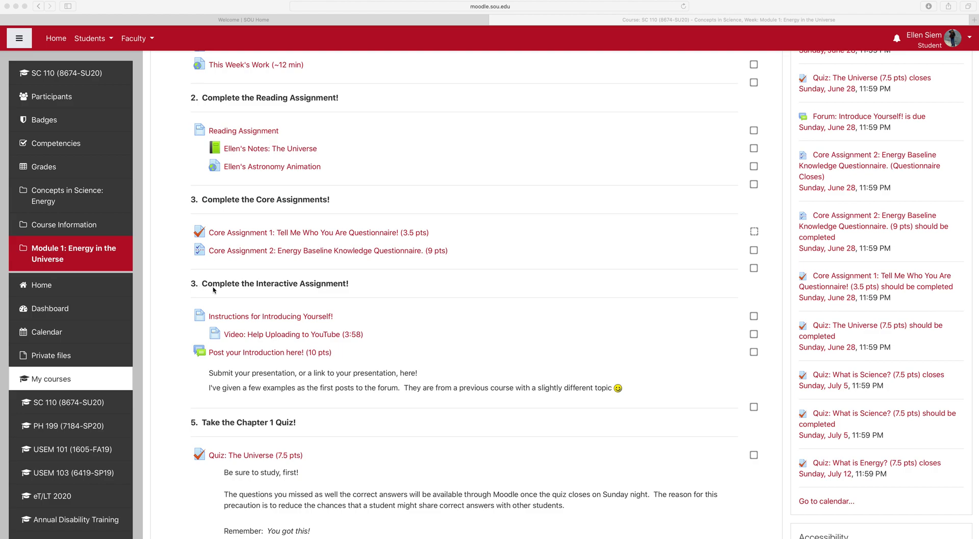
scroll(273, 302, down, 1)
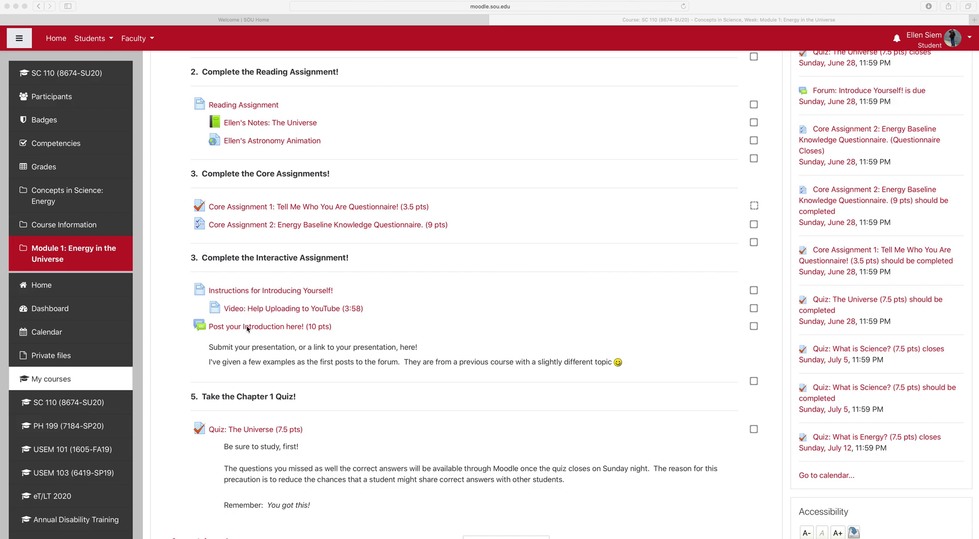
click(276, 328)
click(276, 327)
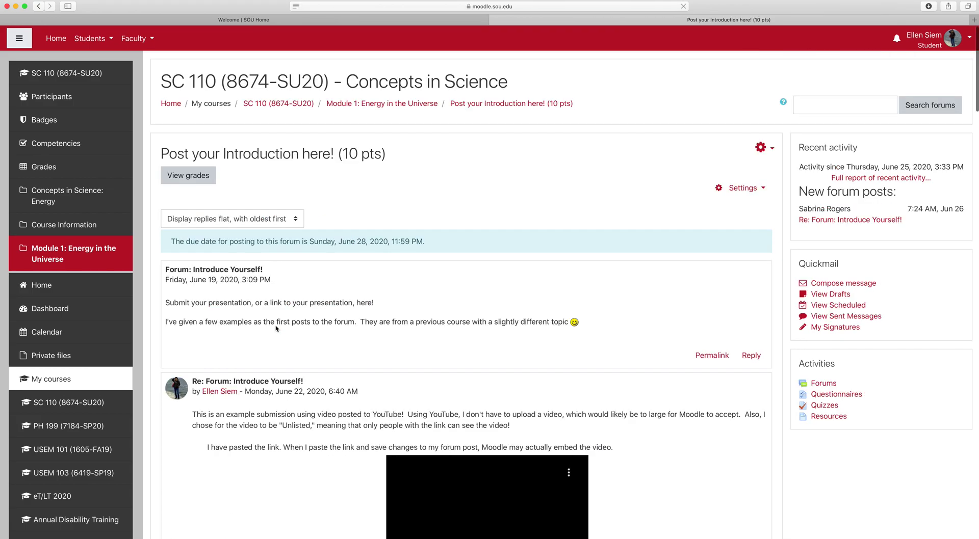
- Scroll through the student introductions down to the latest reply of June 26, 2020
scroll(276, 328, down, 5)
scroll(275, 329, down, 20)
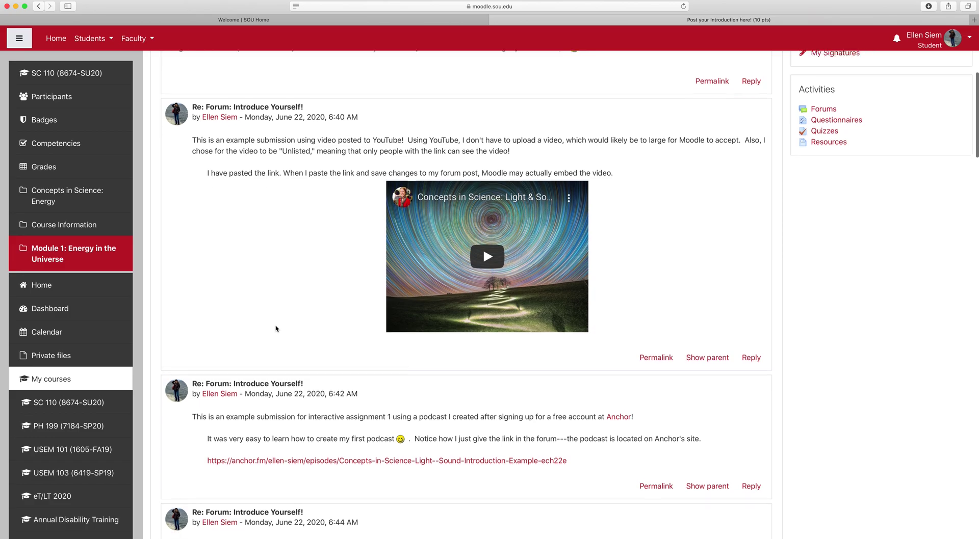
scroll(276, 329, down, 12)
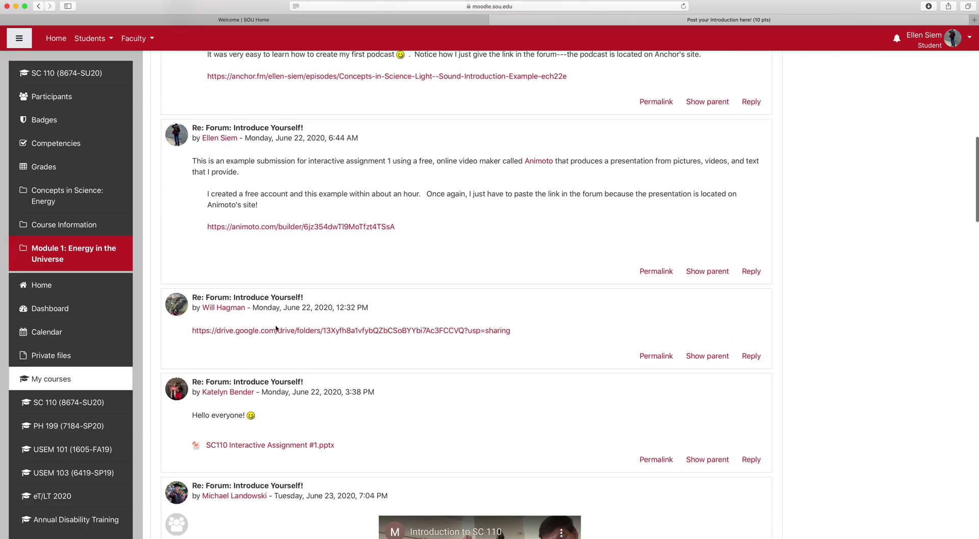
scroll(276, 328, down, 19)
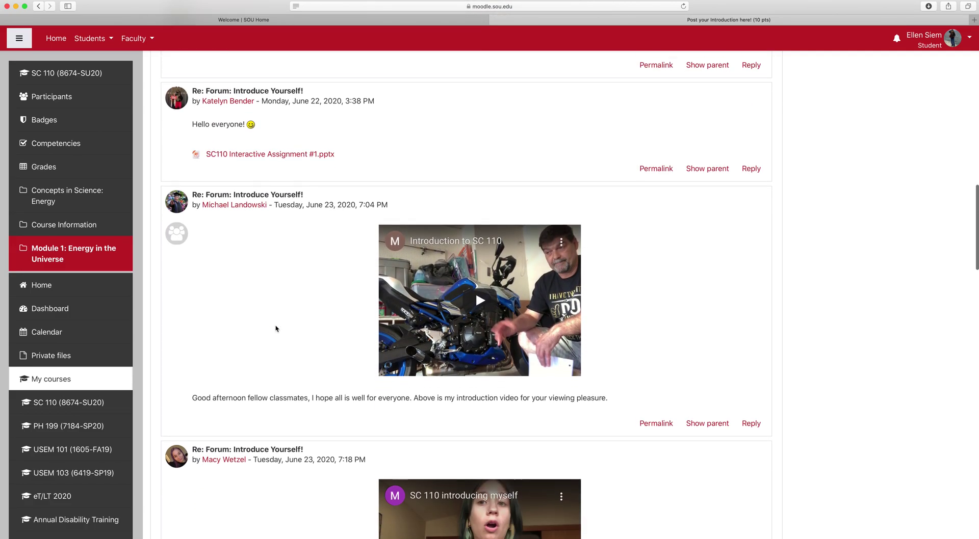
scroll(276, 328, down, 19)
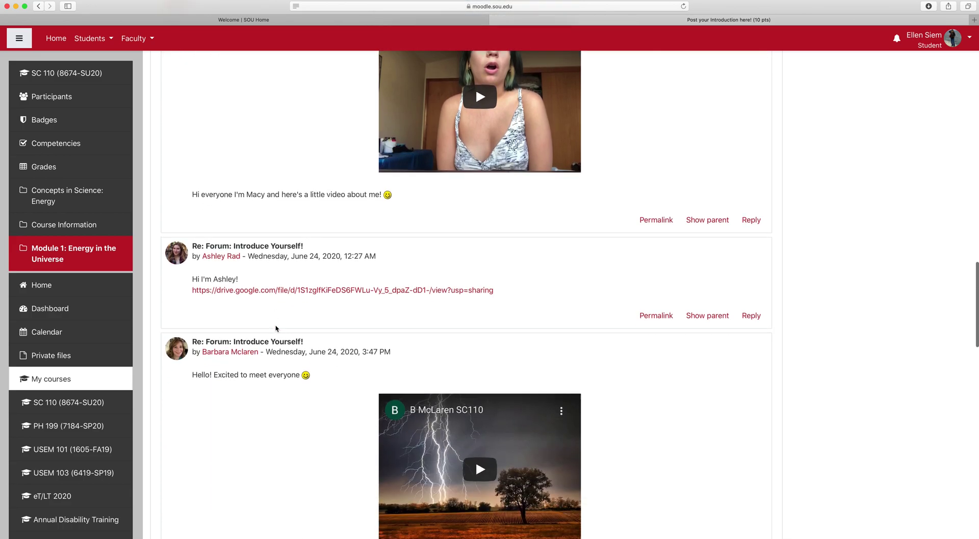
scroll(275, 328, down, 19)
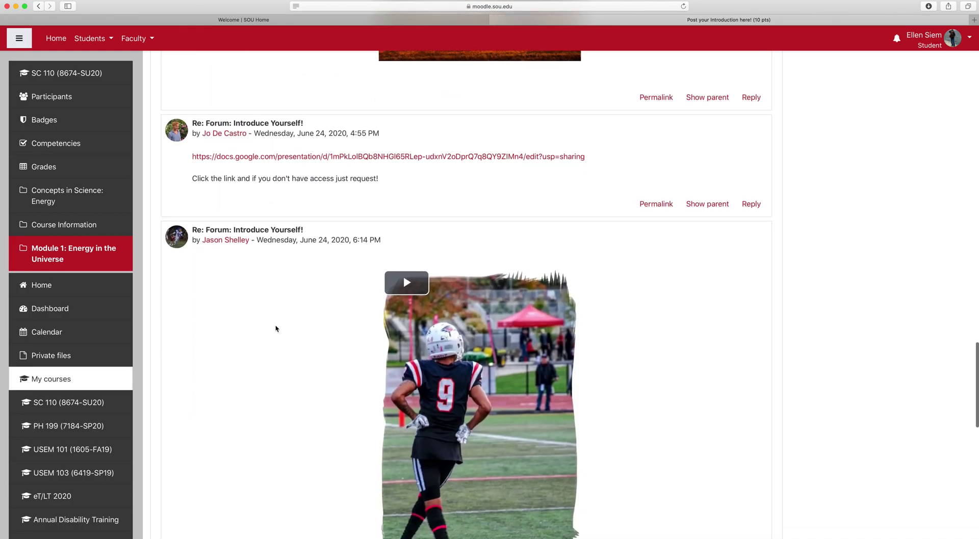
scroll(276, 328, up, 3)
scroll(275, 329, down, 15)
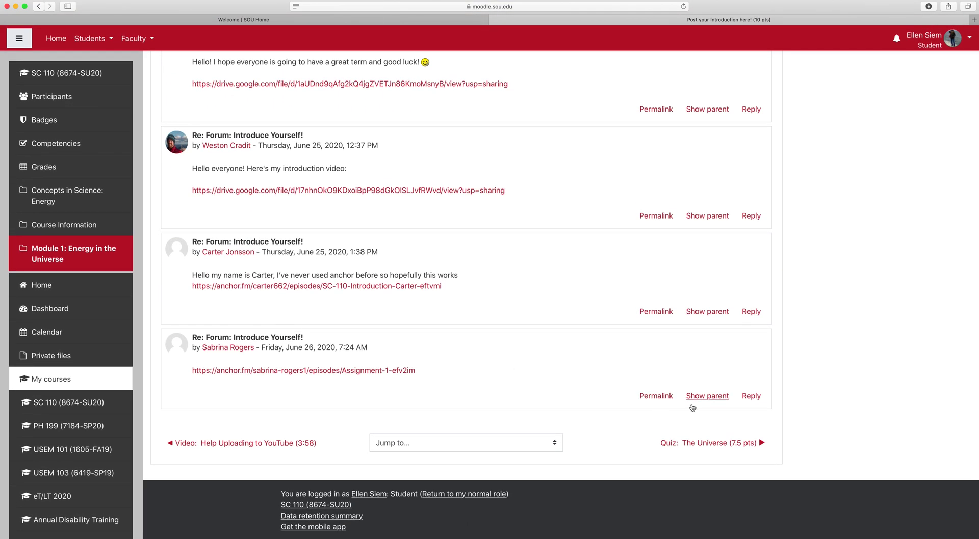
- Reply to the latest post and switch to the Advanced reply form titled 'Re: Forum: Introduce Yourself!'
click(745, 397)
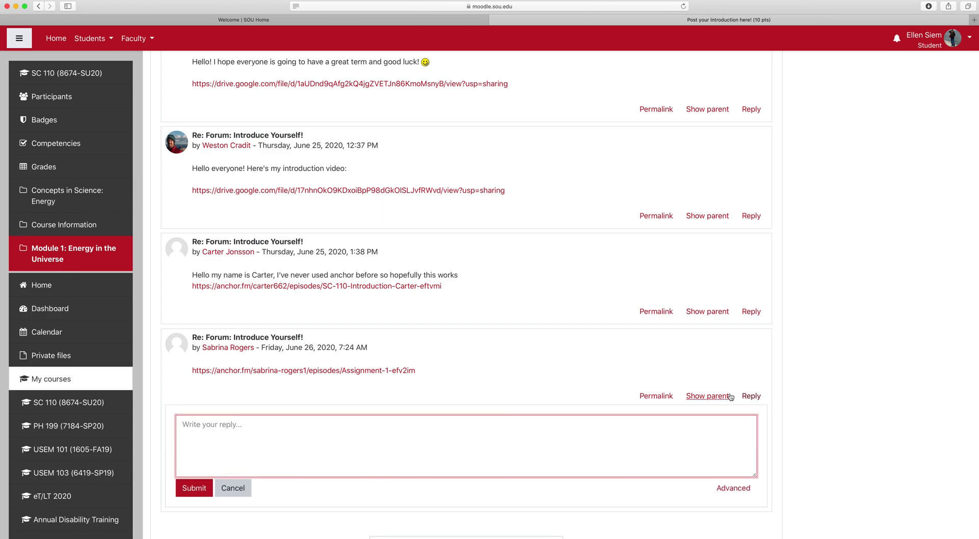
scroll(734, 491, down, 3)
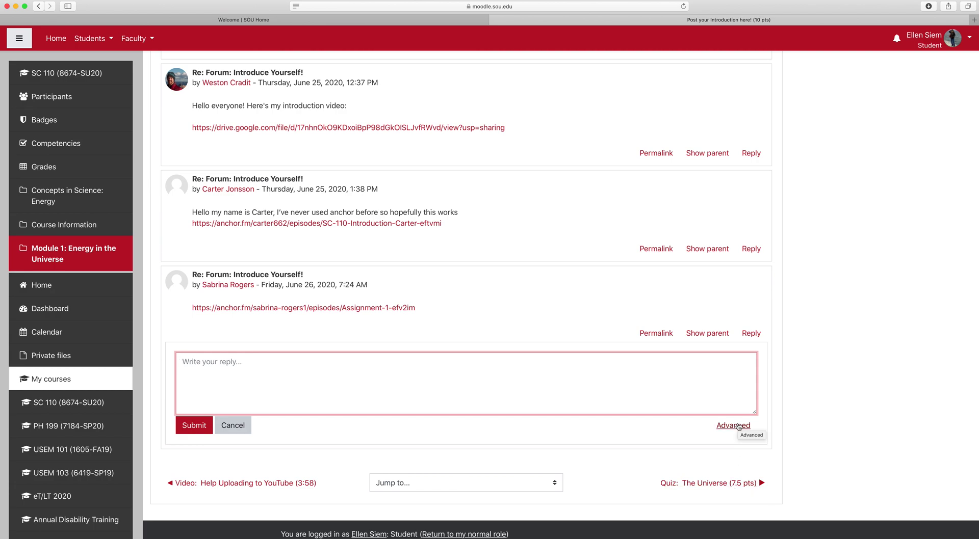
click(738, 426)
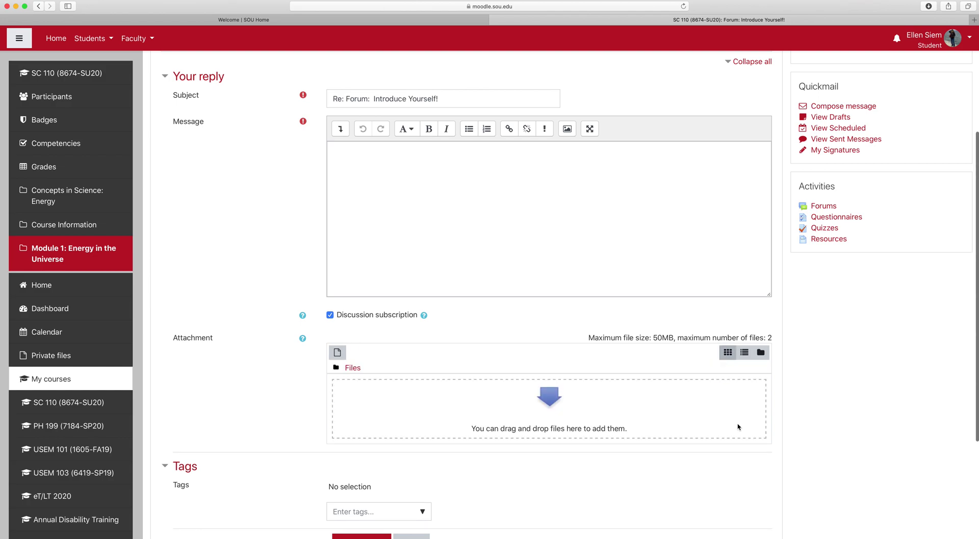
- Open the File picker from the reply form's Attachment drag-and-drop area
scroll(739, 427, up, 1)
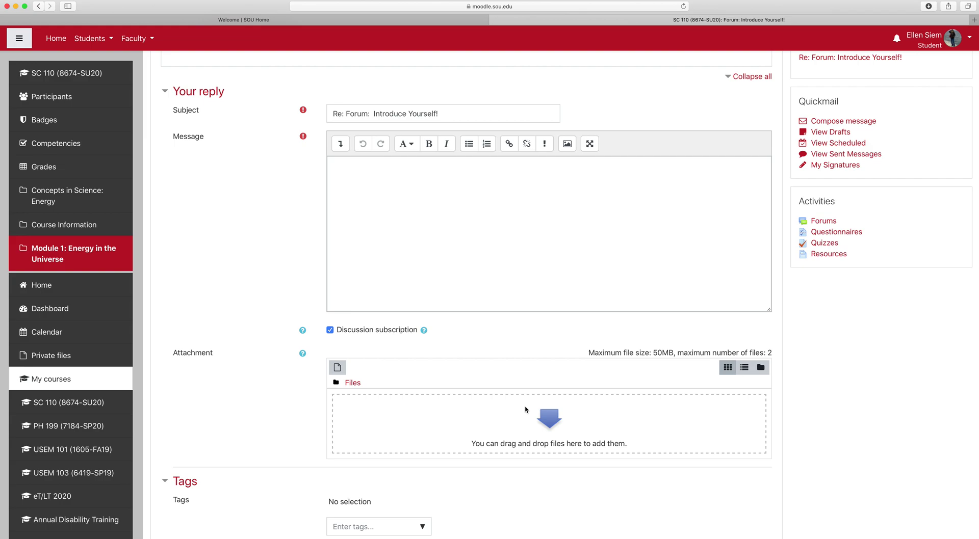
scroll(525, 409, down, 5)
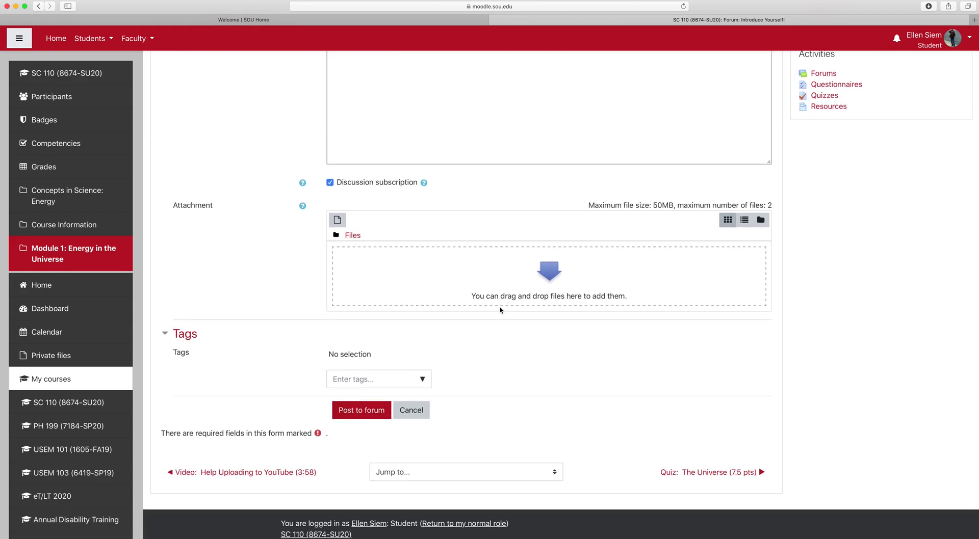
scroll(500, 309, up, 1)
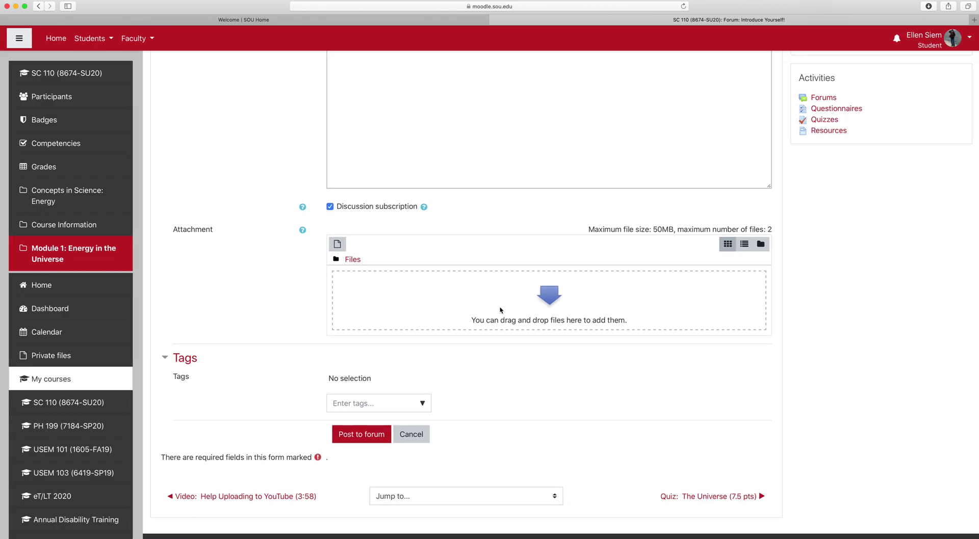
scroll(500, 309, up, 2)
click(546, 338)
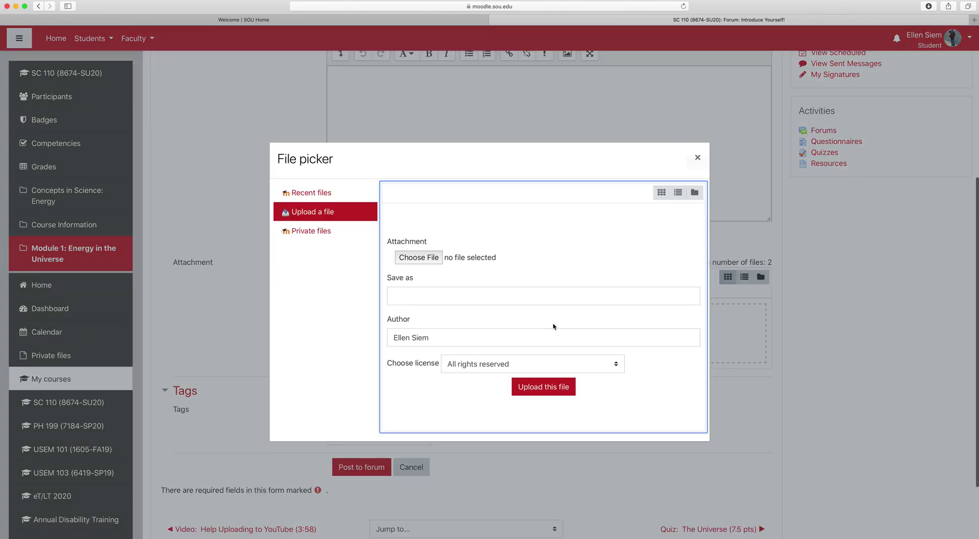
- Try uploading moist and toodaloo.mp4, then close the File picker without attaching anything
click(423, 258)
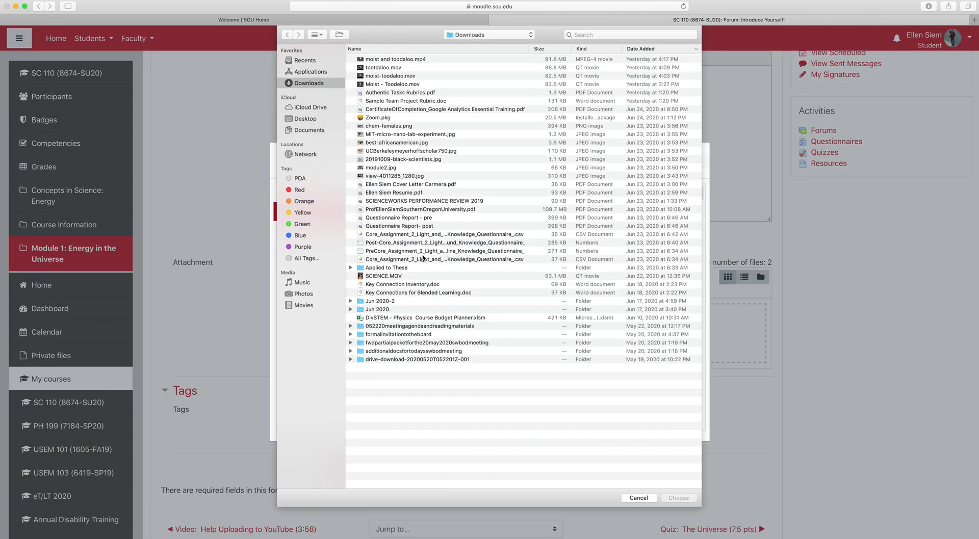
click(414, 60)
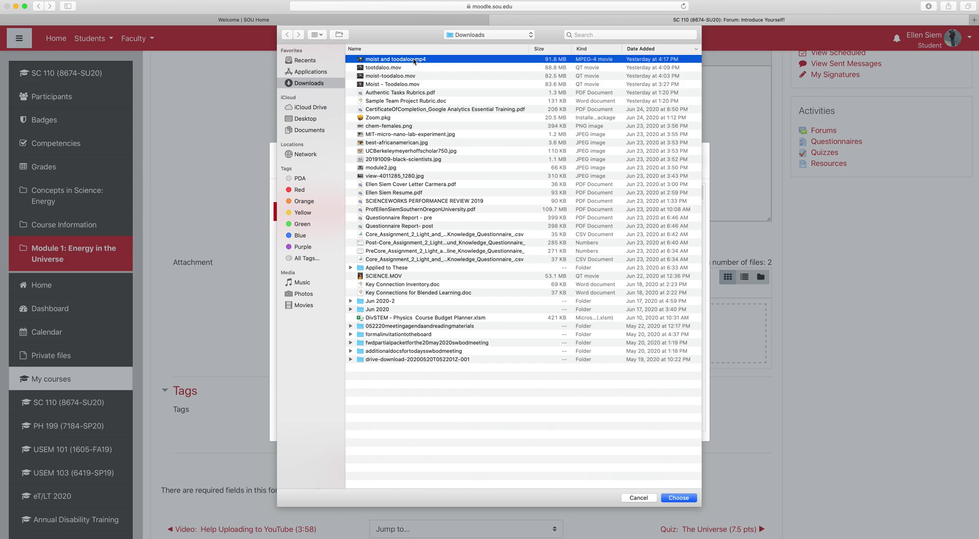
double_click(414, 60)
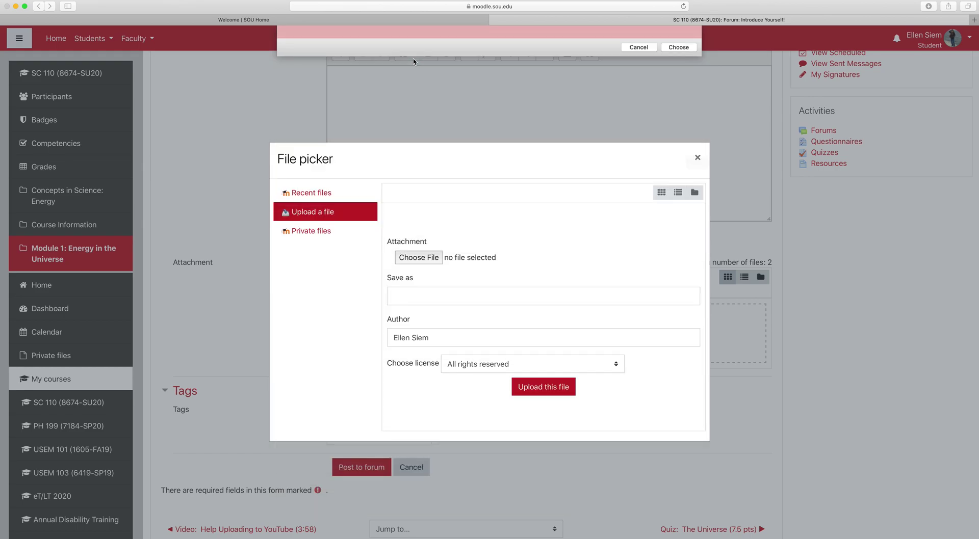
click(532, 393)
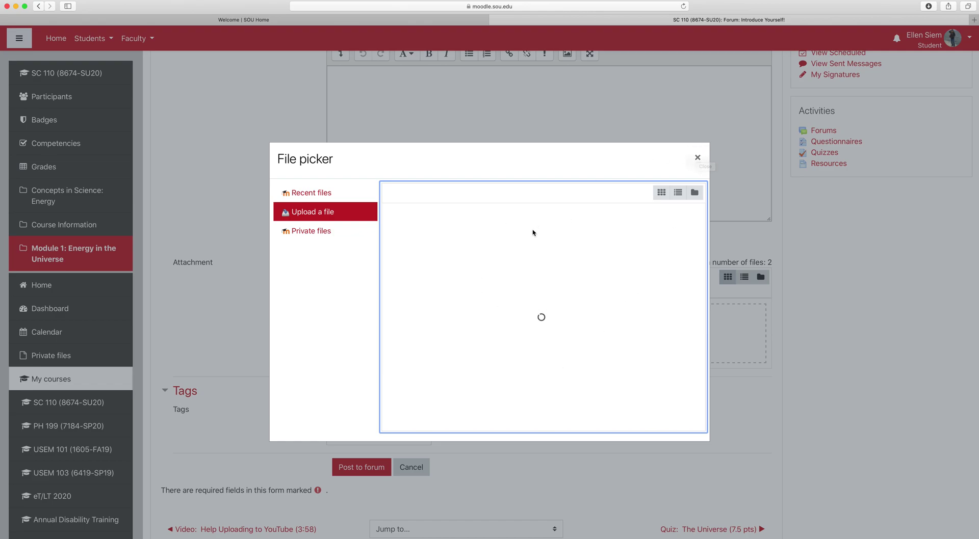
click(697, 158)
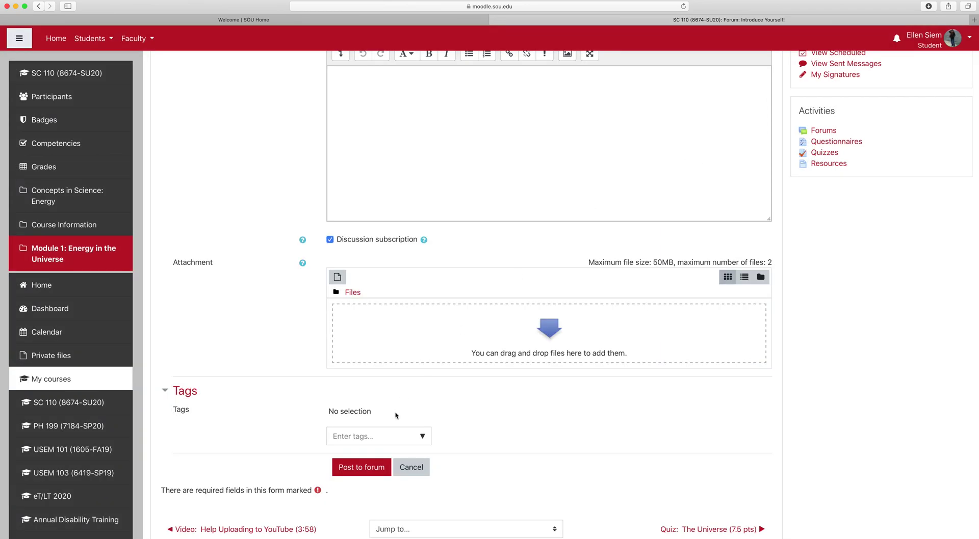
- Upload Authentic Tasks Rubrics.pdf from Downloads as the reply's attachment
click(438, 323)
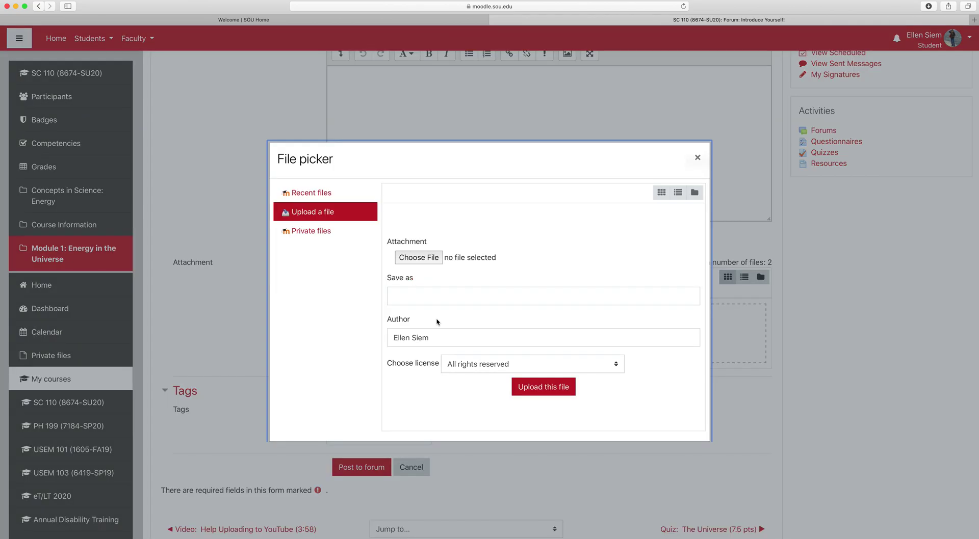
click(418, 258)
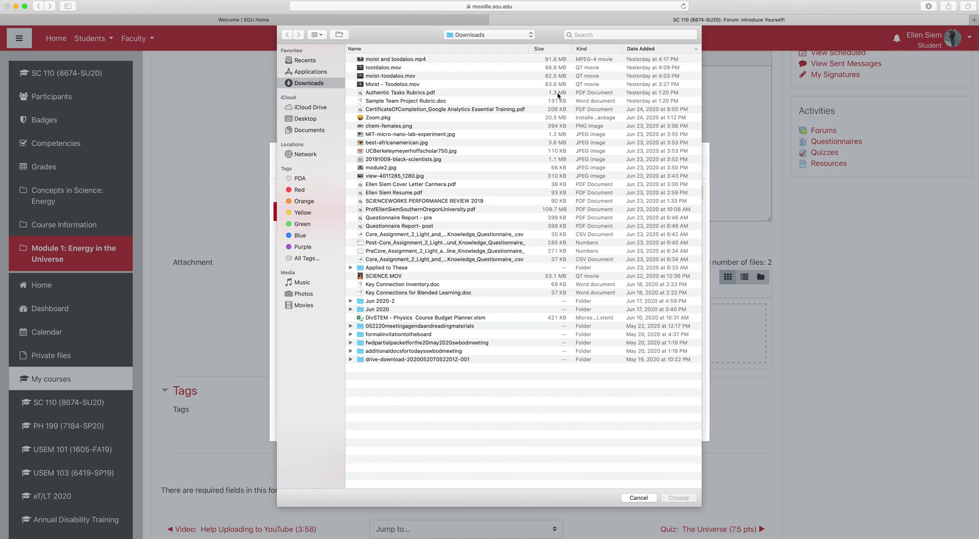
click(557, 95)
double_click(557, 94)
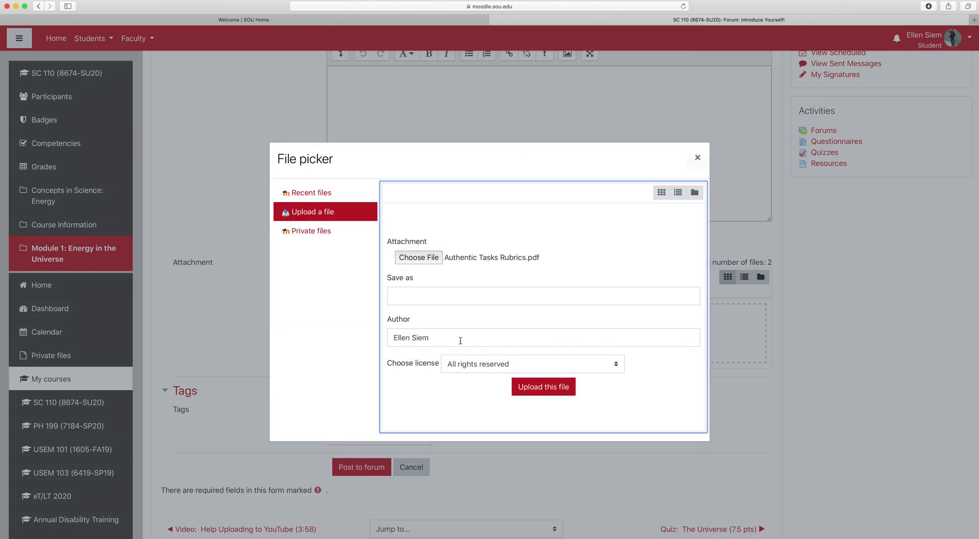
click(520, 390)
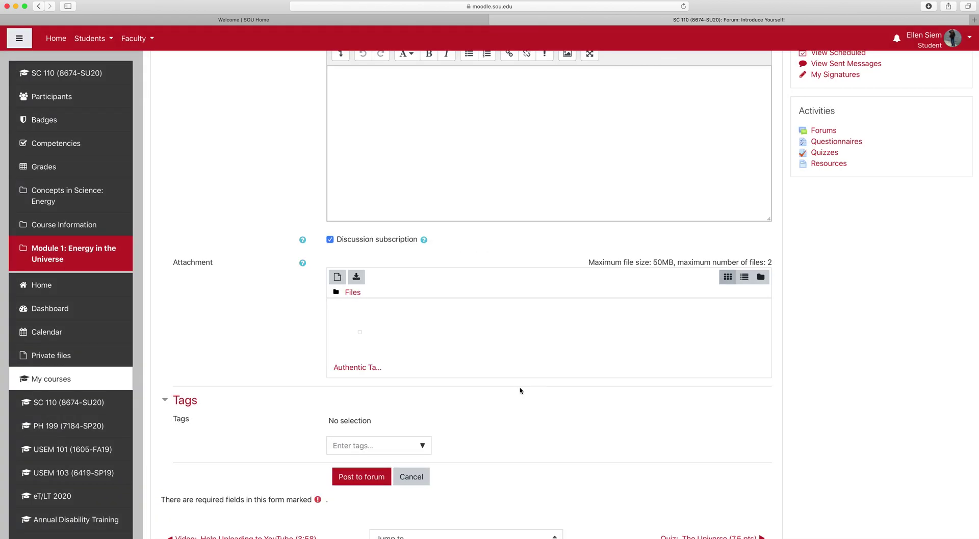